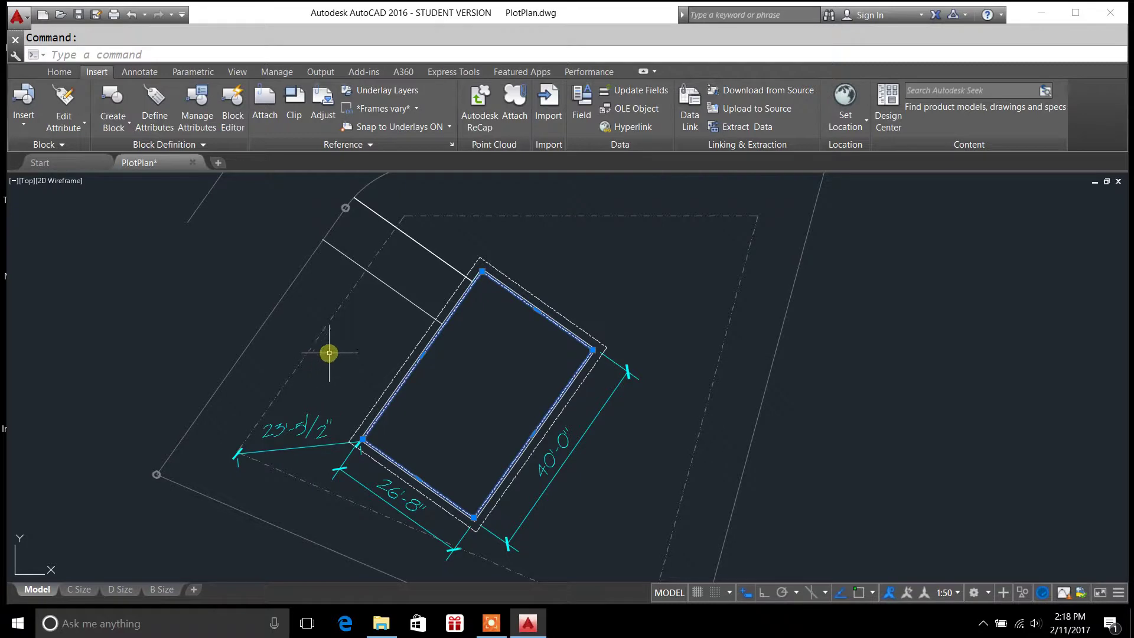
Step: Select the dash-dot setback line and the house footprint to inspect them
click(308, 352)
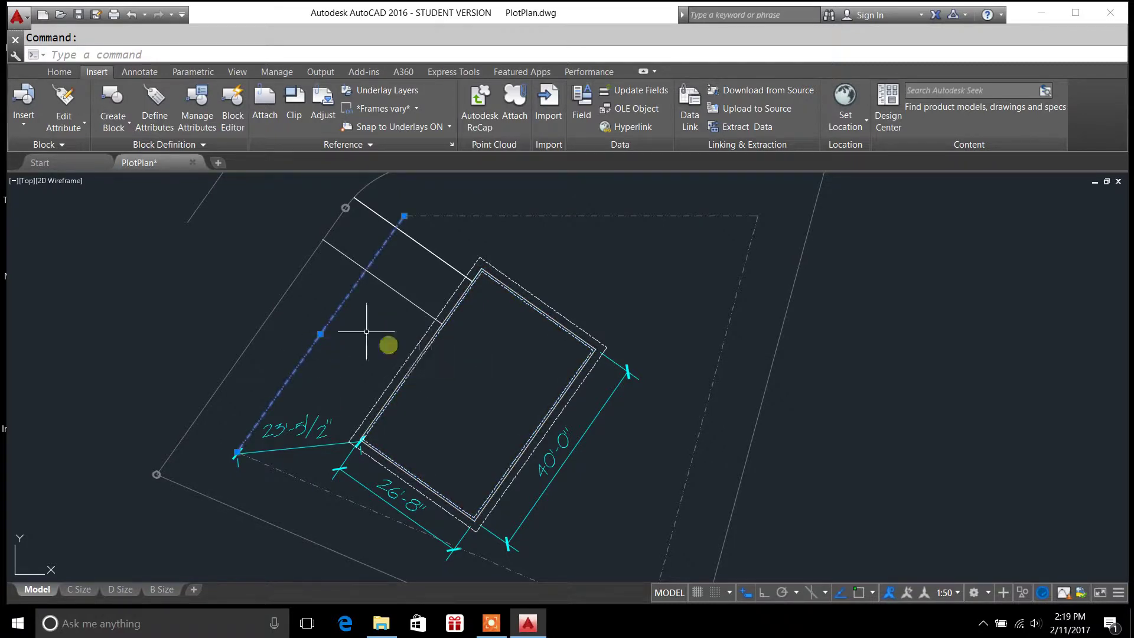
click(412, 365)
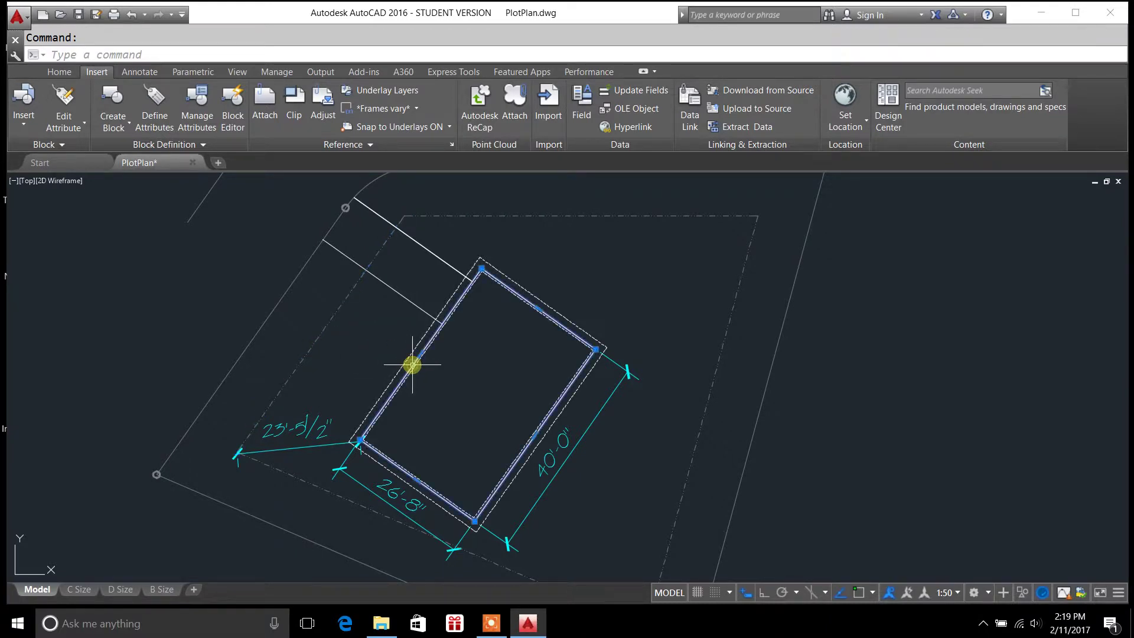
click(329, 322)
click(329, 322)
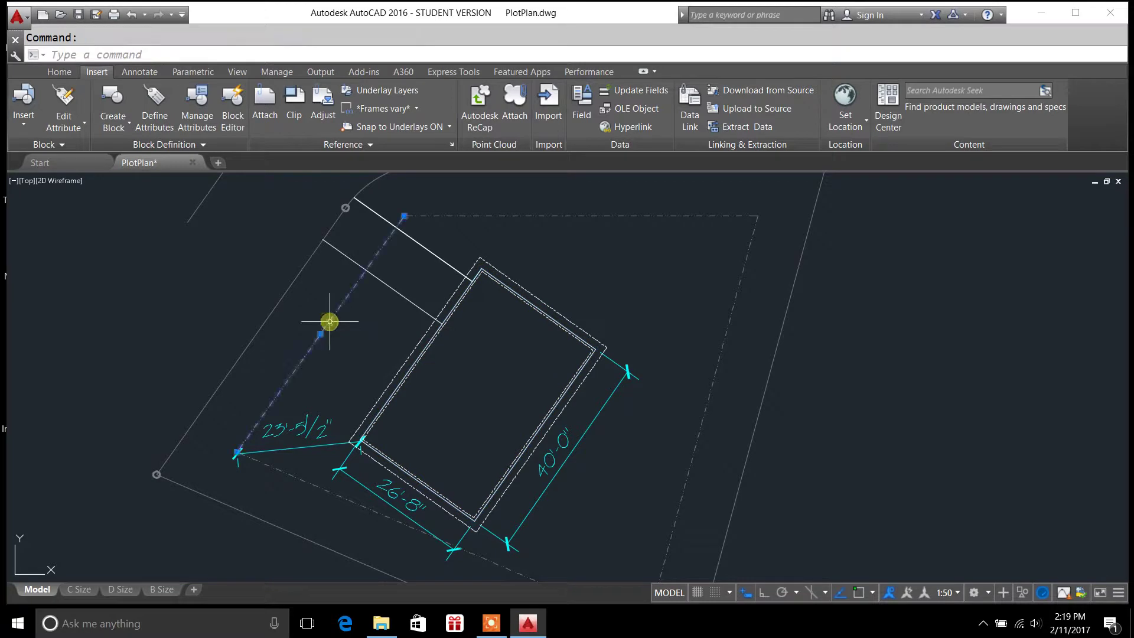
key(Escape)
click(404, 367)
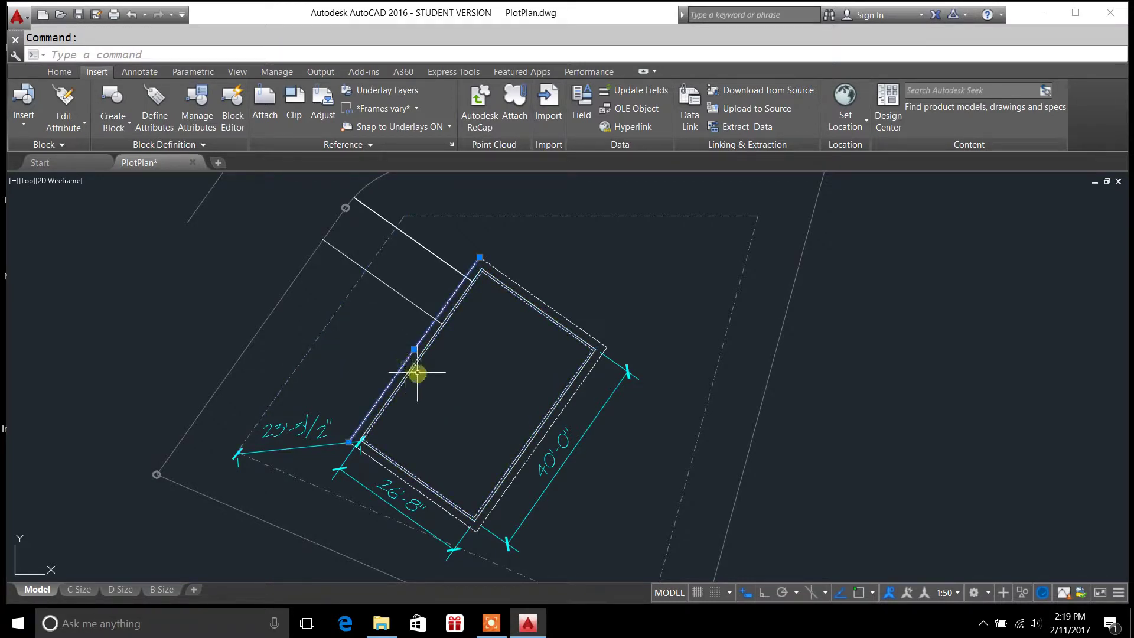
key(Escape)
click(327, 324)
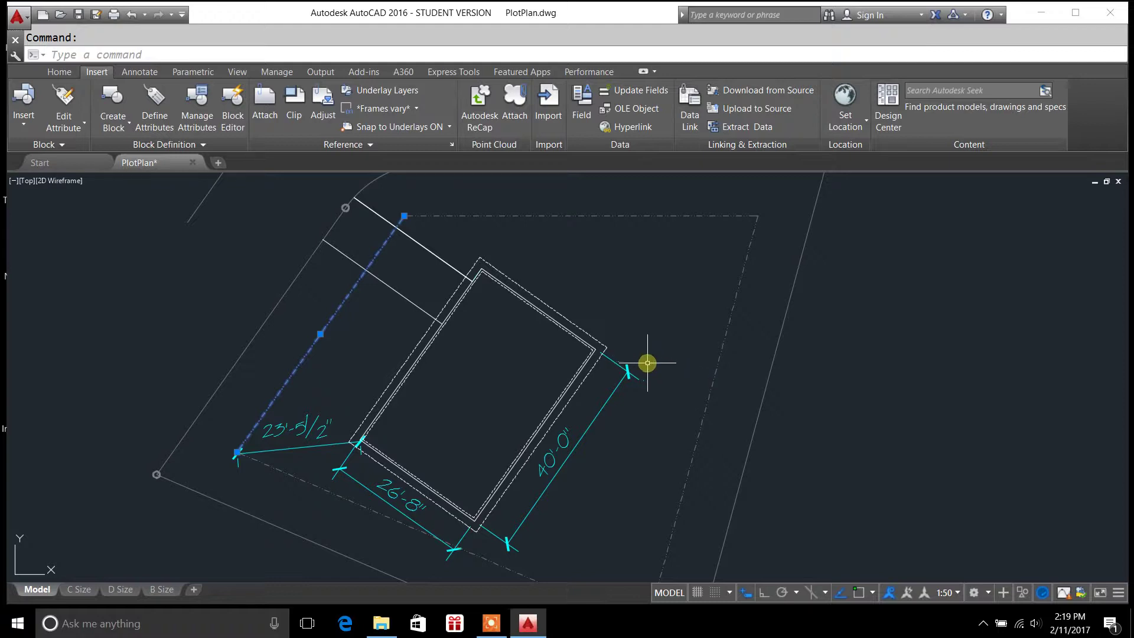
Step: Draw a rectangle right of the property, then select the right-side dash-dot line
scroll(654, 358, down, 3)
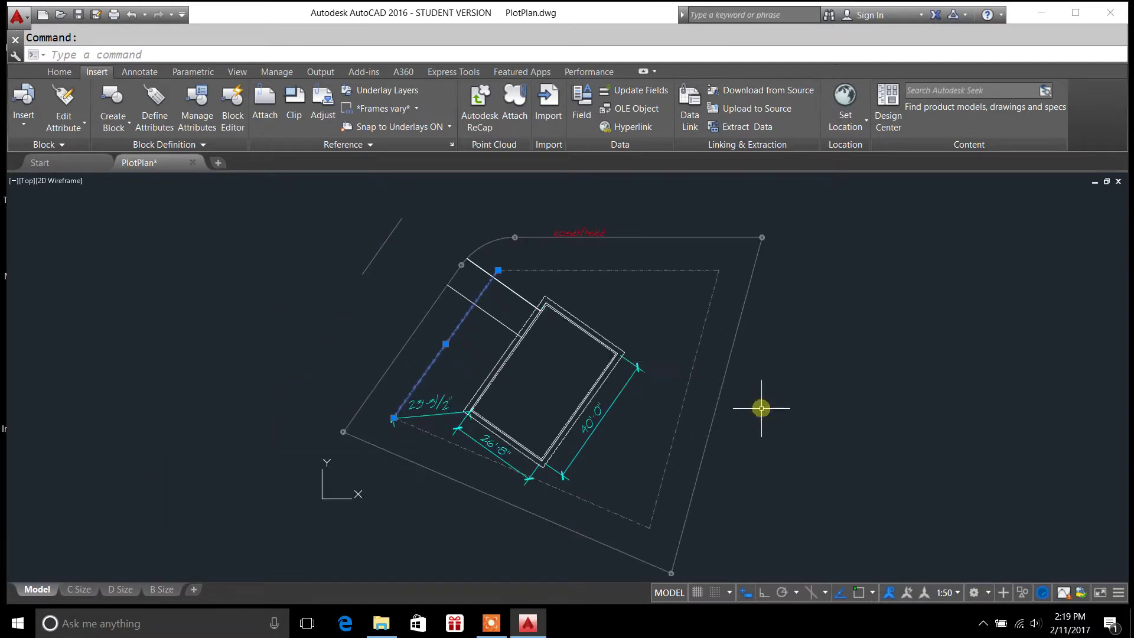
mouse_move(759, 406)
middle_down()
mouse_move(618, 349)
mouse_move(520, 349)
middle_up()
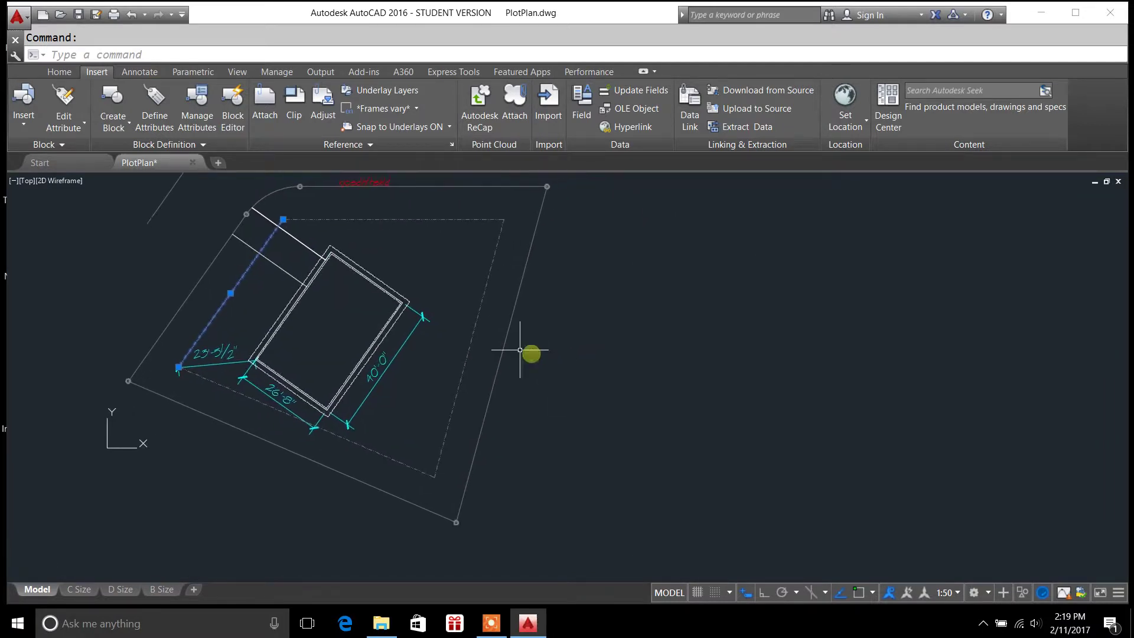
click(60, 72)
click(19, 114)
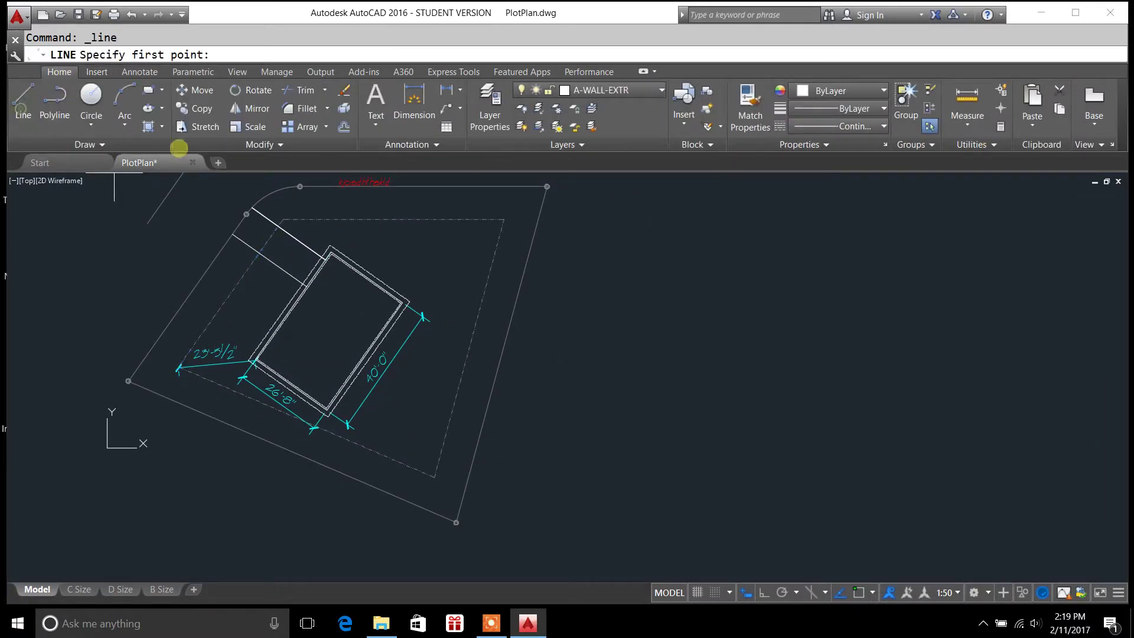
click(153, 92)
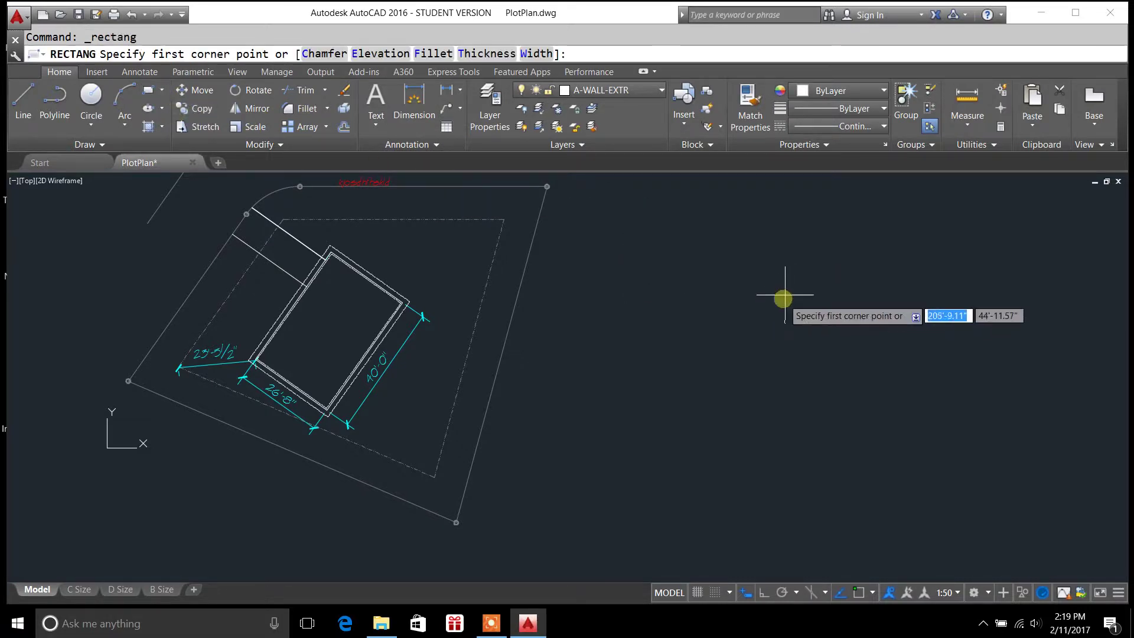
click(780, 284)
click(952, 376)
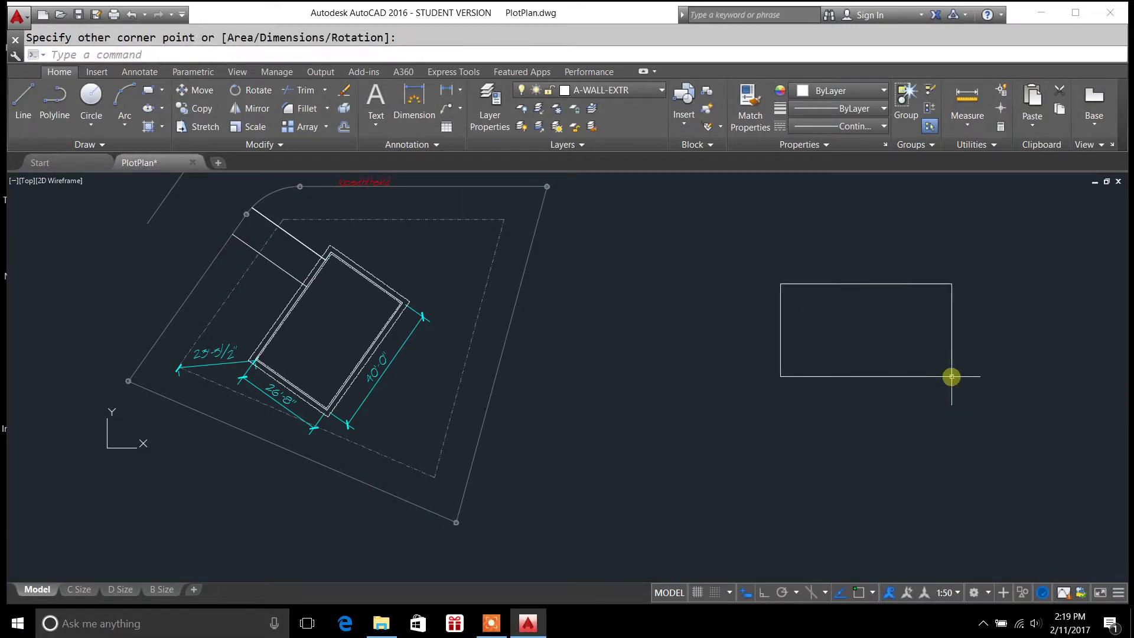
click(477, 317)
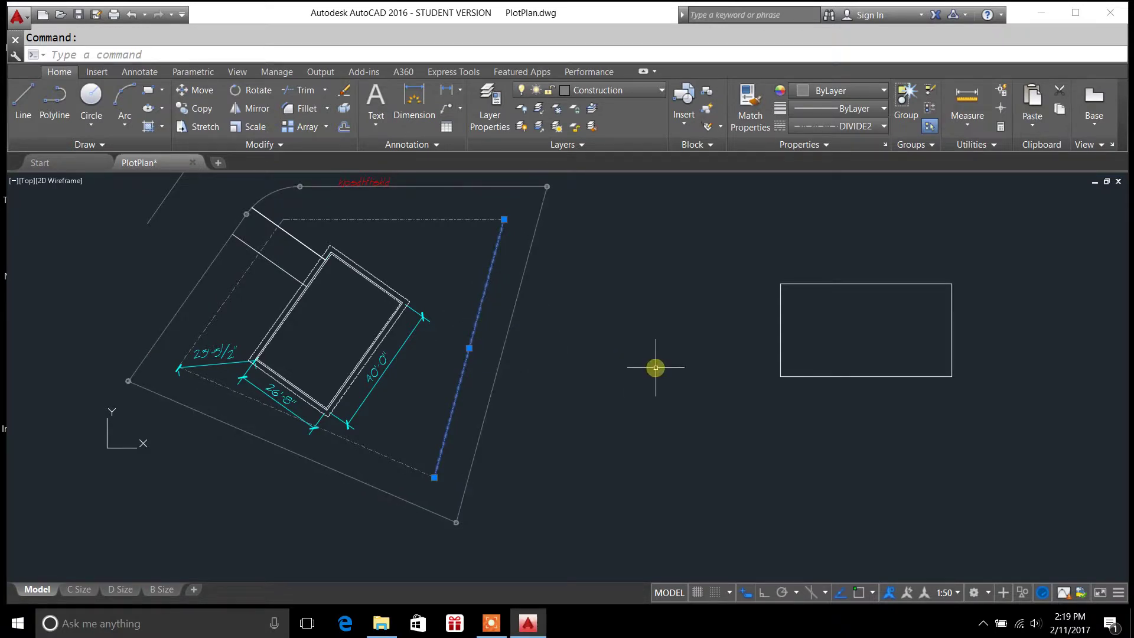
Step: Copy the right dash-dot line from its top endpoint to a spot outside the property
click(197, 109)
click(502, 221)
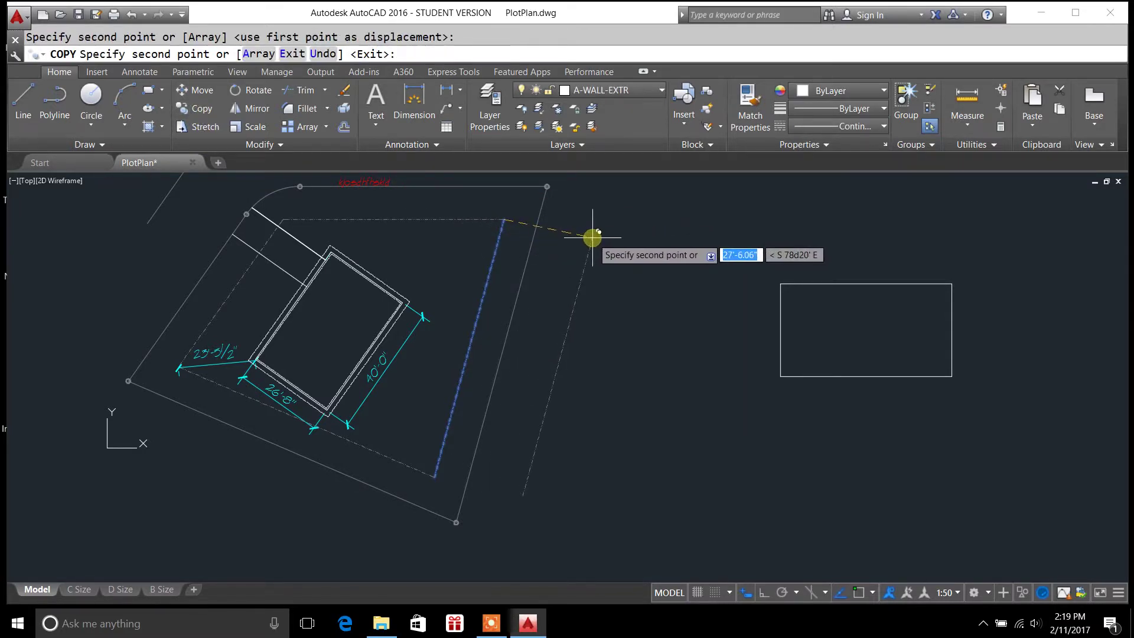
click(589, 232)
key(Escape)
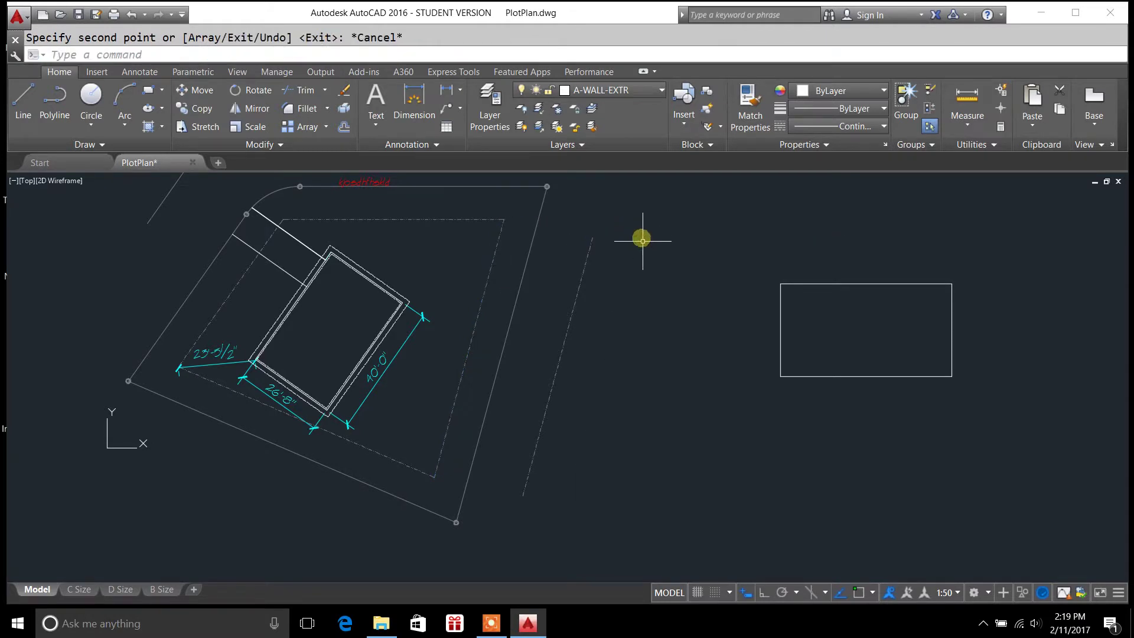
Step: Select the new rectangle with a crossing window
click(977, 391)
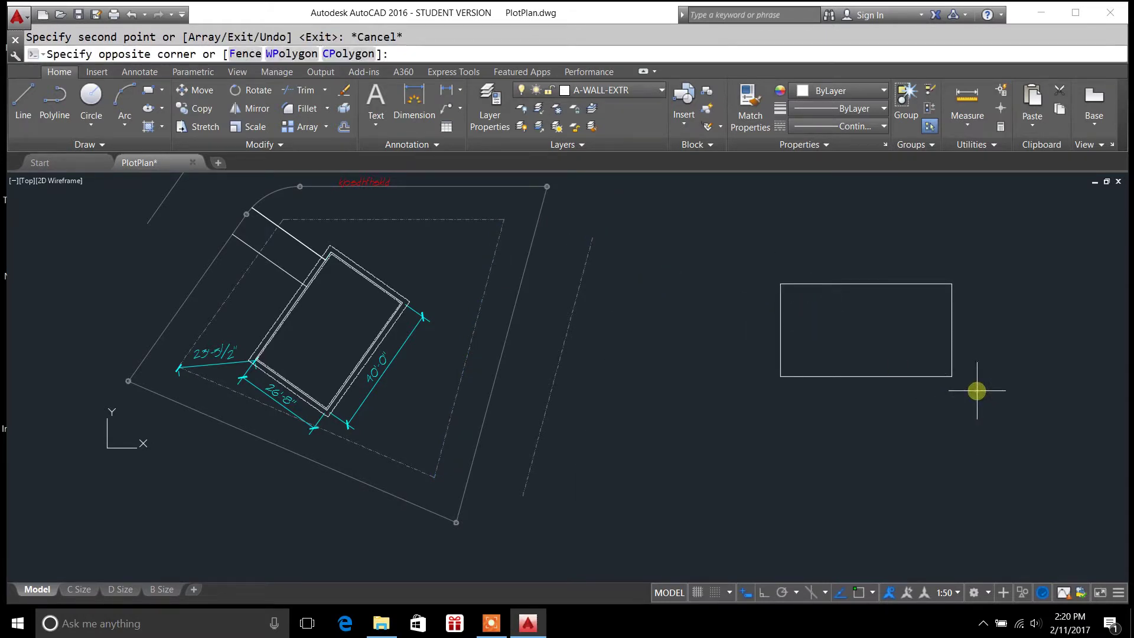
click(747, 268)
click(249, 54)
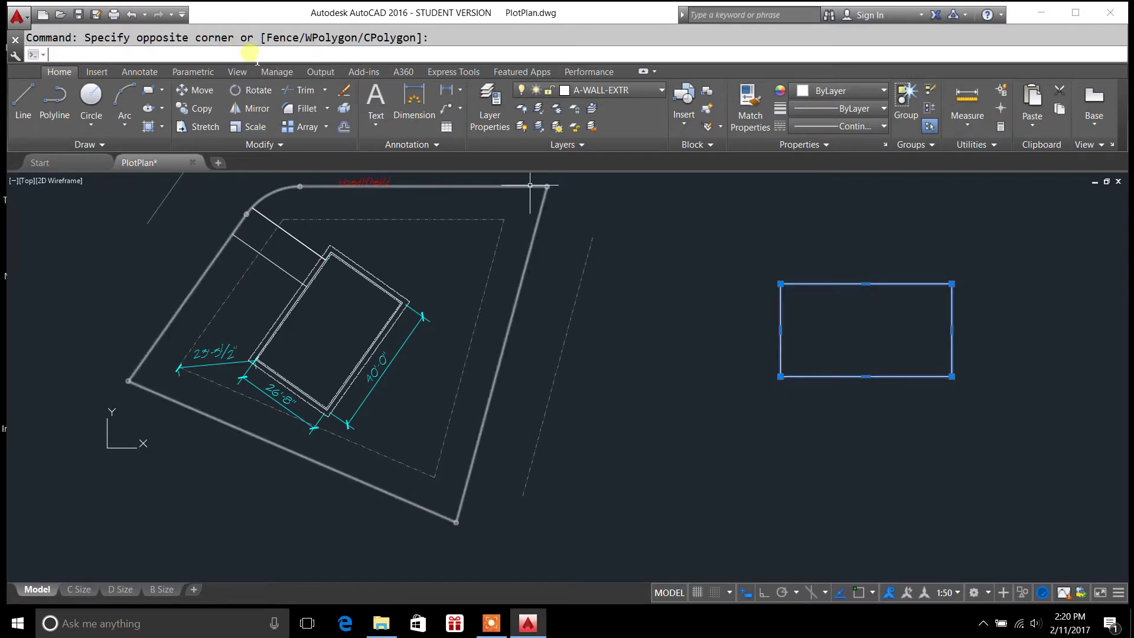
Step: Run ALIGN on the selected rectangle and adjust the object snap modes
text(align)
key(Return)
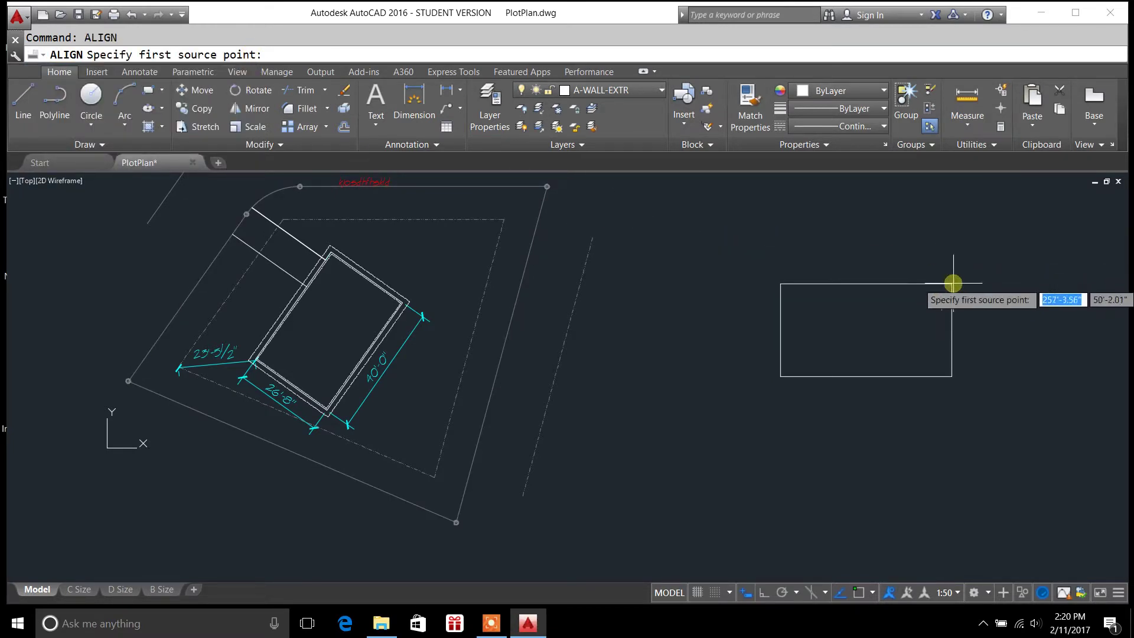
click(872, 592)
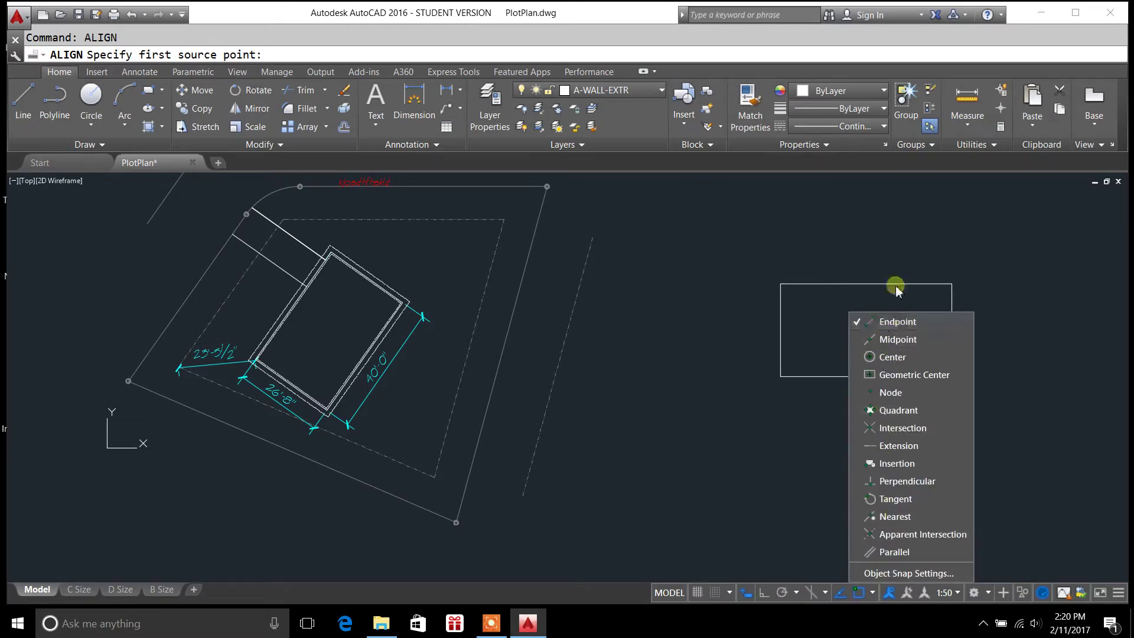
click(868, 225)
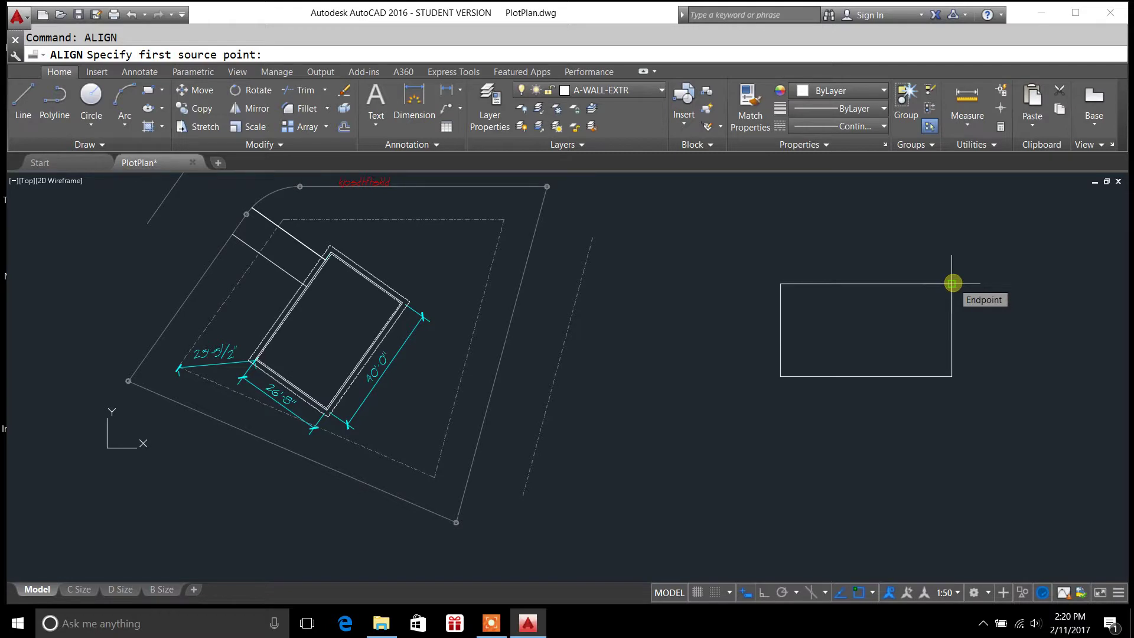
click(873, 593)
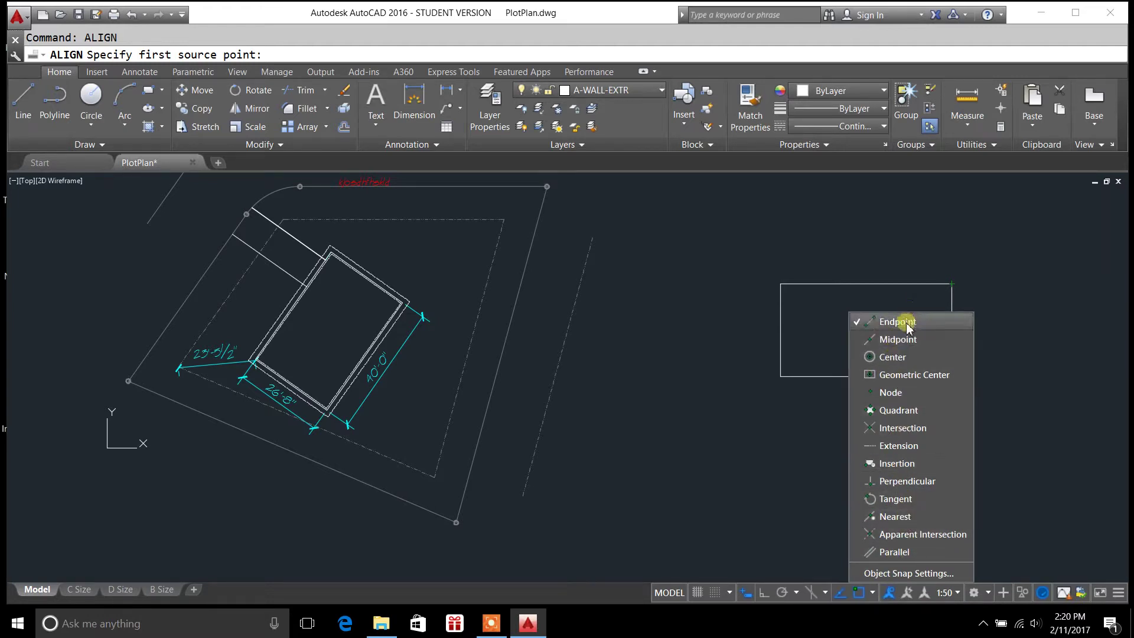
click(905, 258)
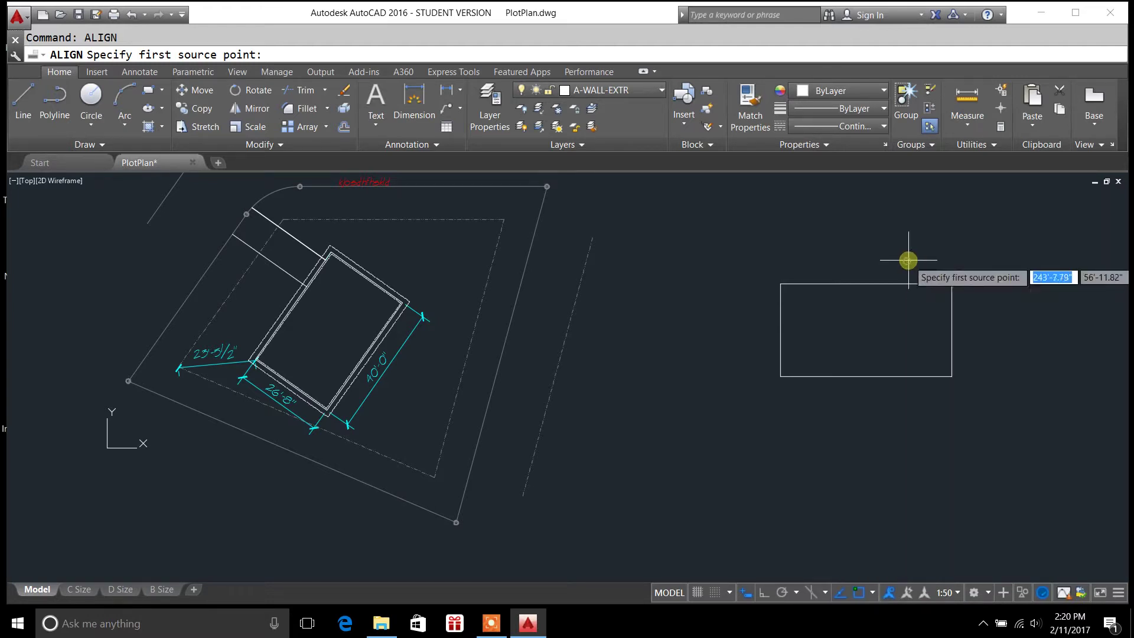
Step: Align the rectangle's top corners to points along the copied dash-dot line, choosing not to scale
click(950, 284)
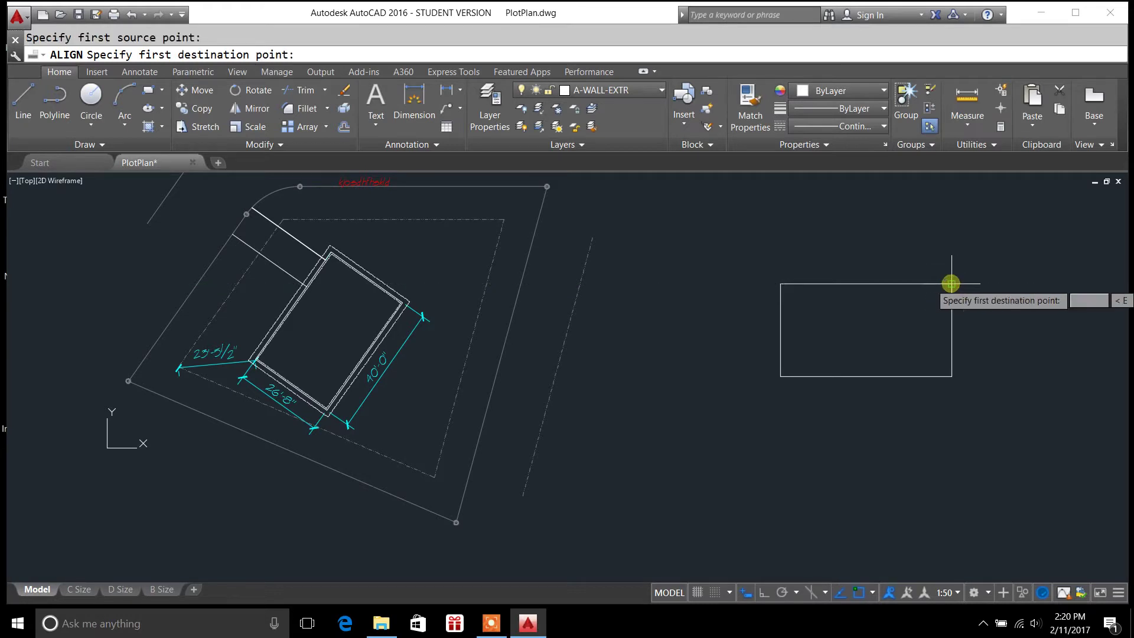
click(588, 238)
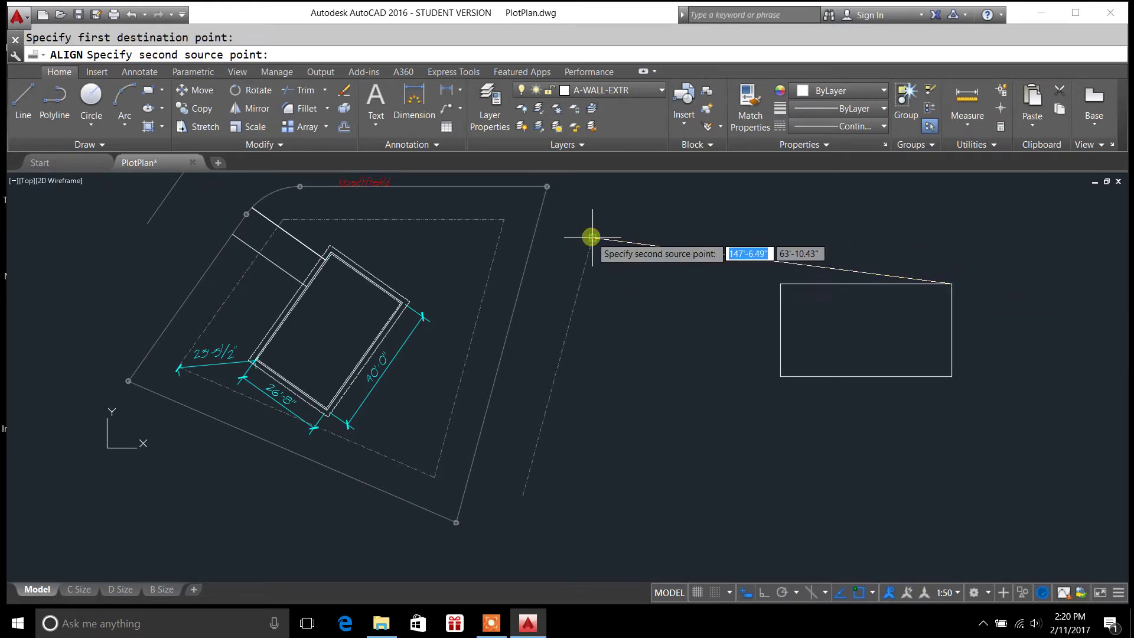
click(779, 284)
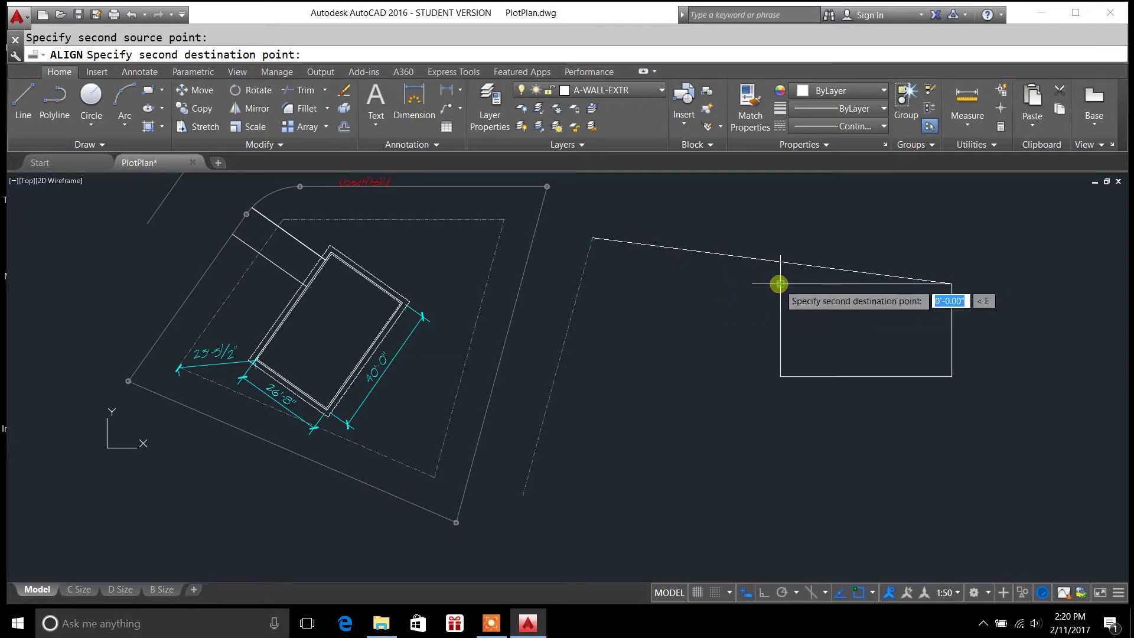
click(522, 496)
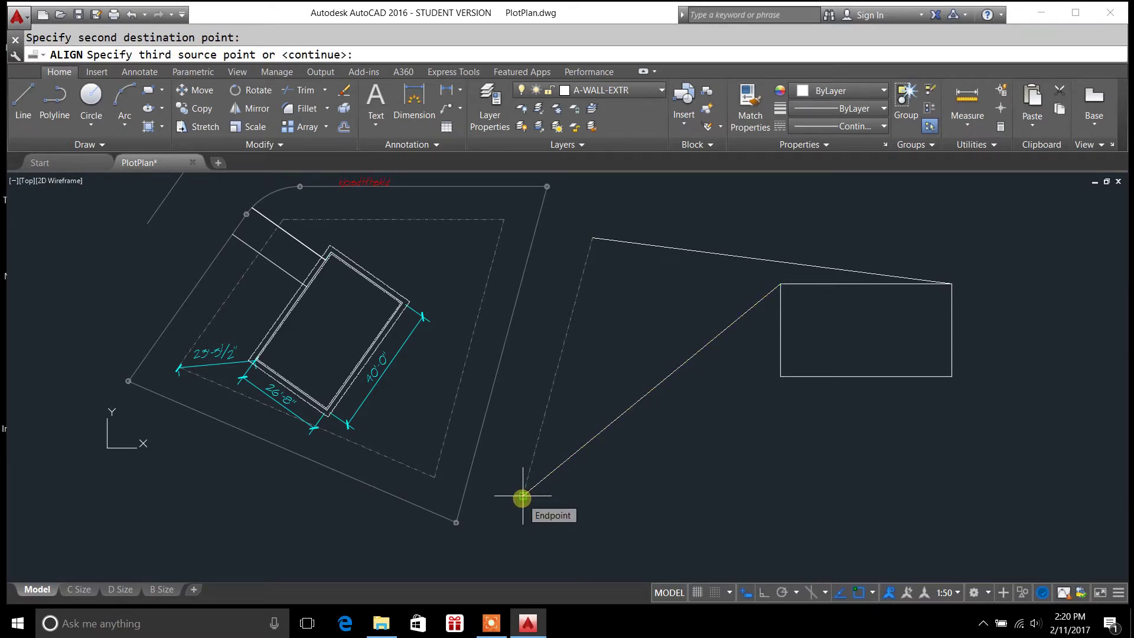
key(Return)
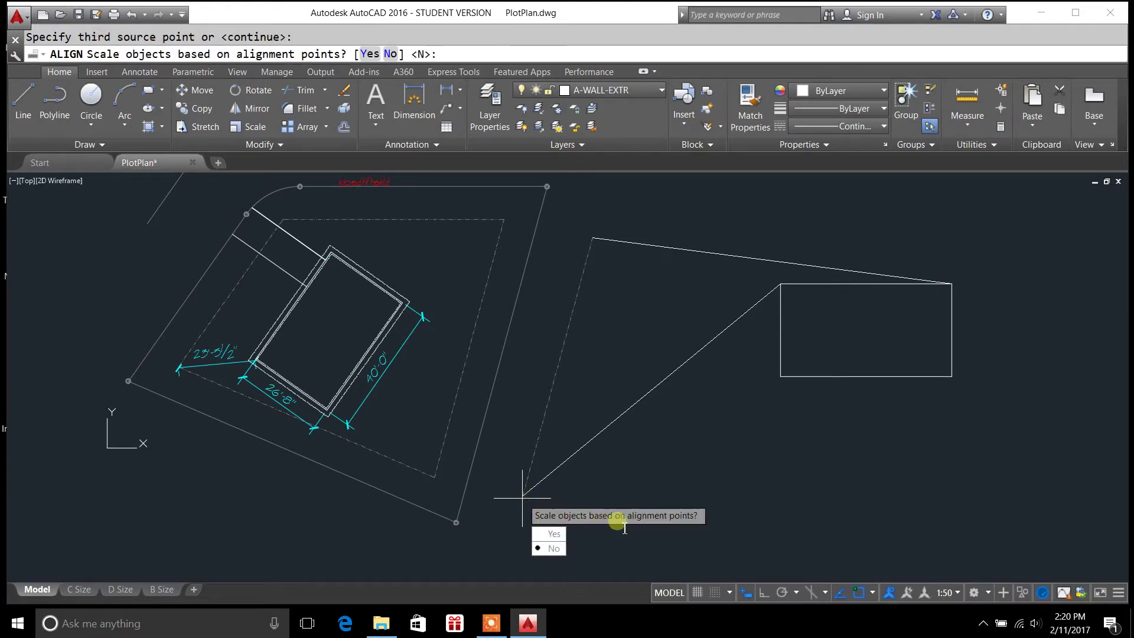
click(555, 549)
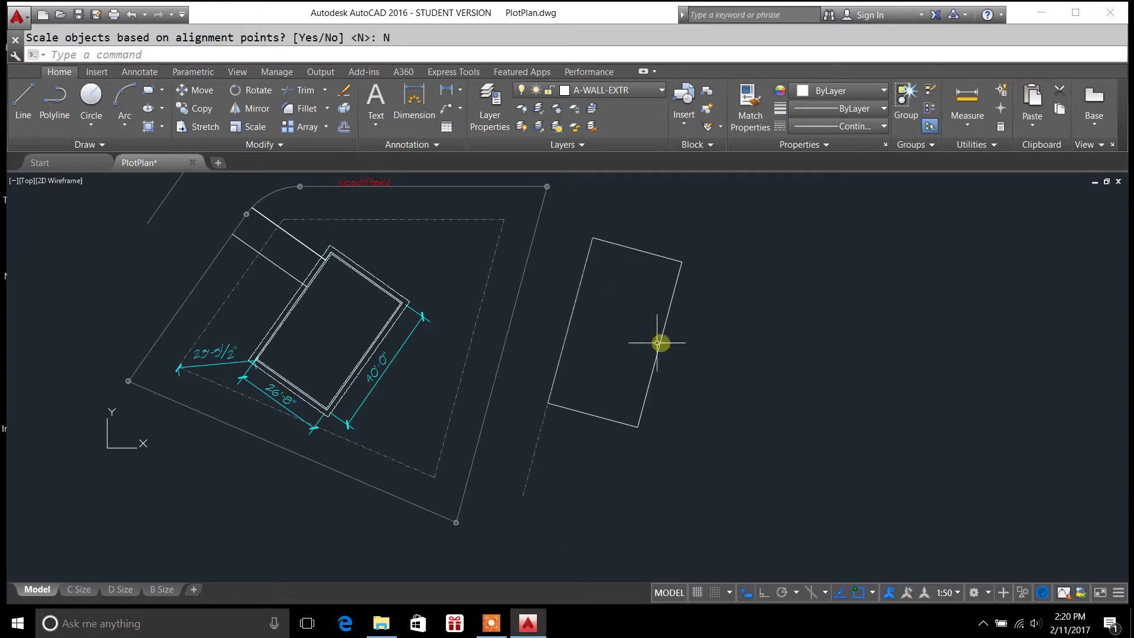
Step: Move the aligned rectangle from its top corner to a spot down and right of the line
click(658, 341)
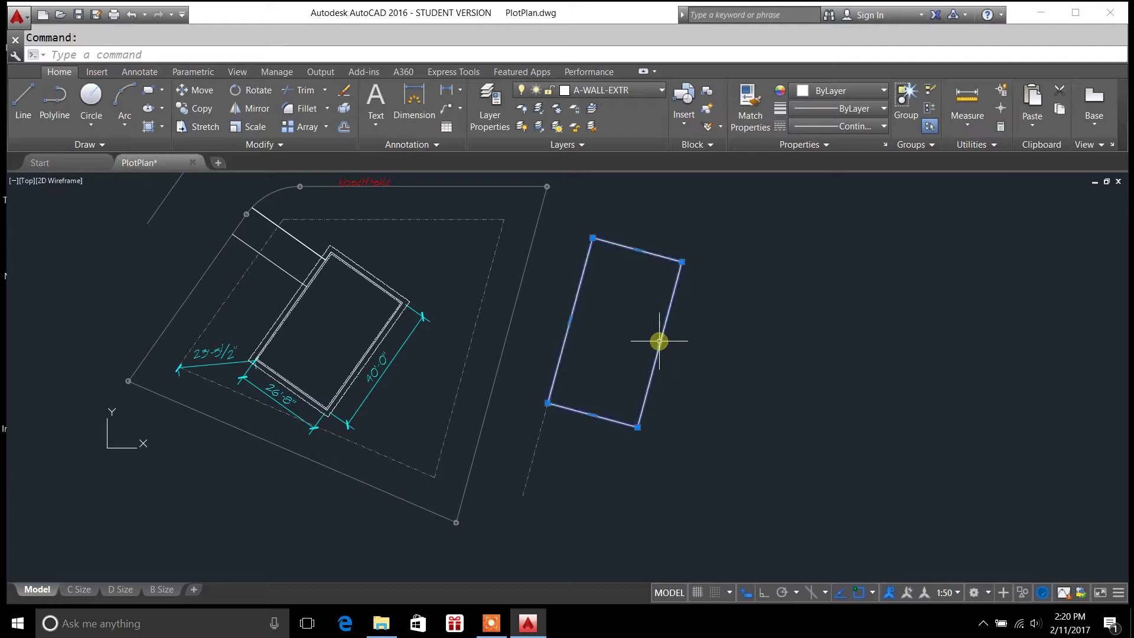
key(Escape)
click(539, 443)
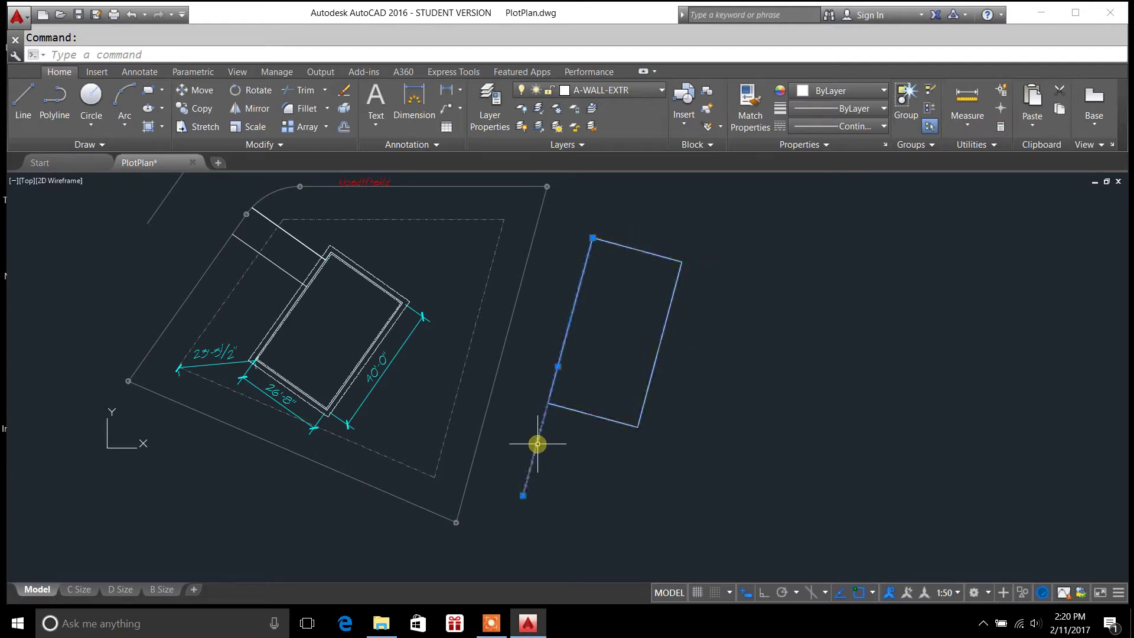
key(Escape)
click(579, 414)
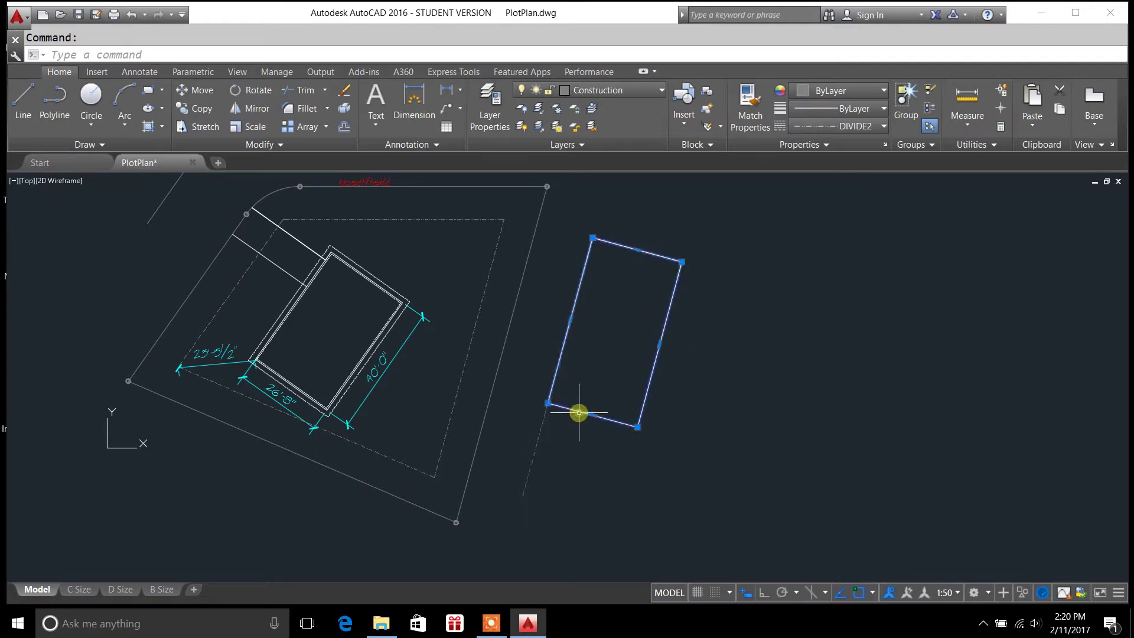
click(207, 92)
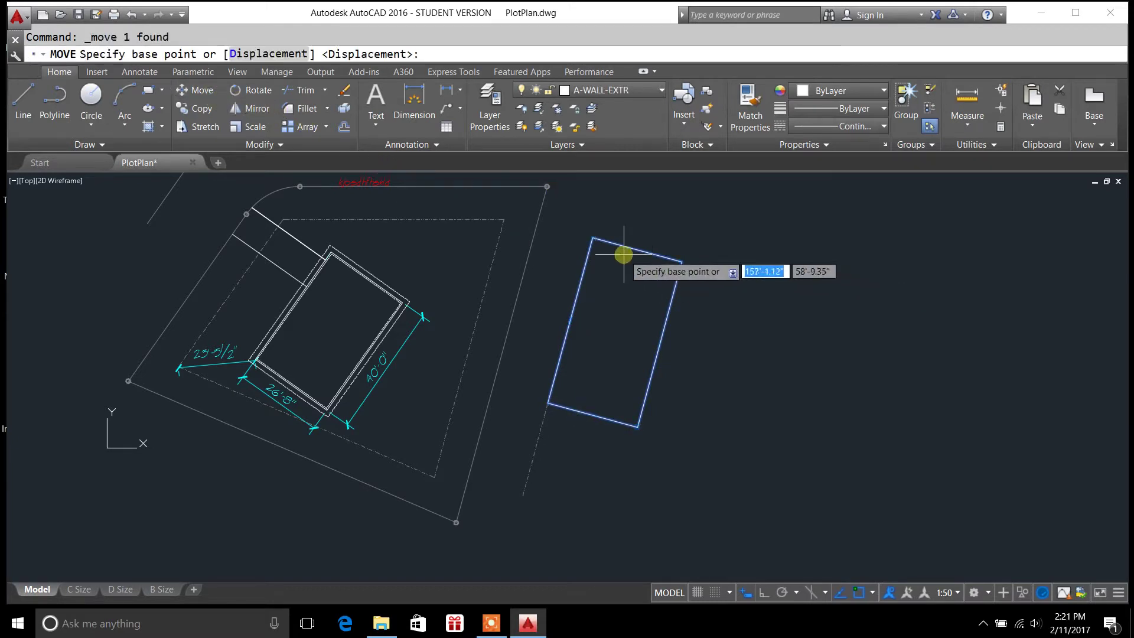
click(592, 239)
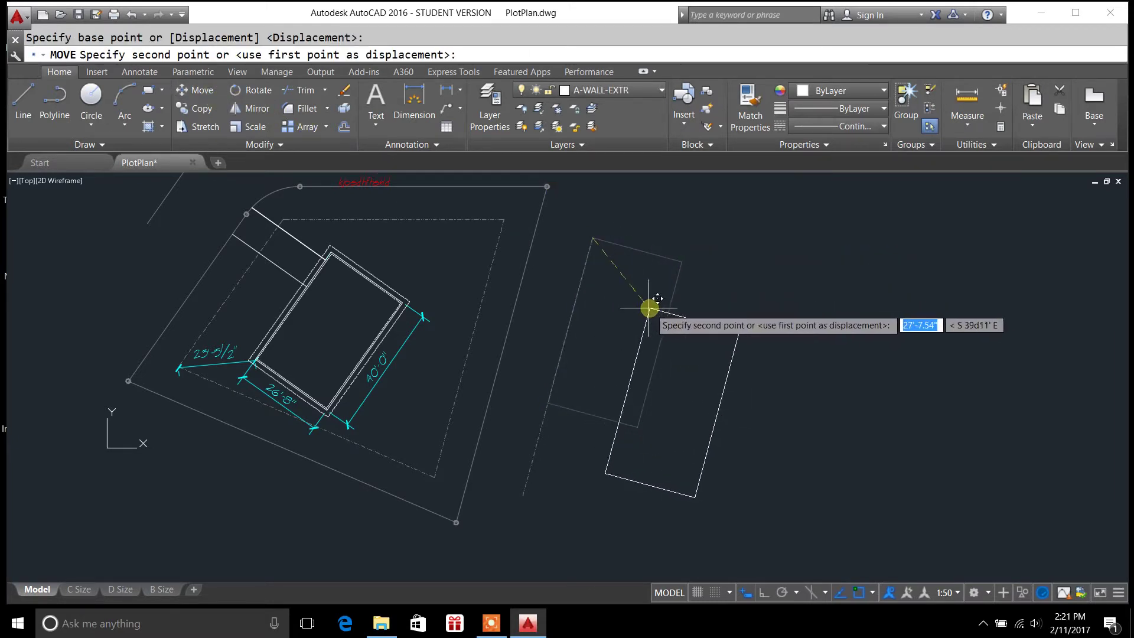
click(649, 305)
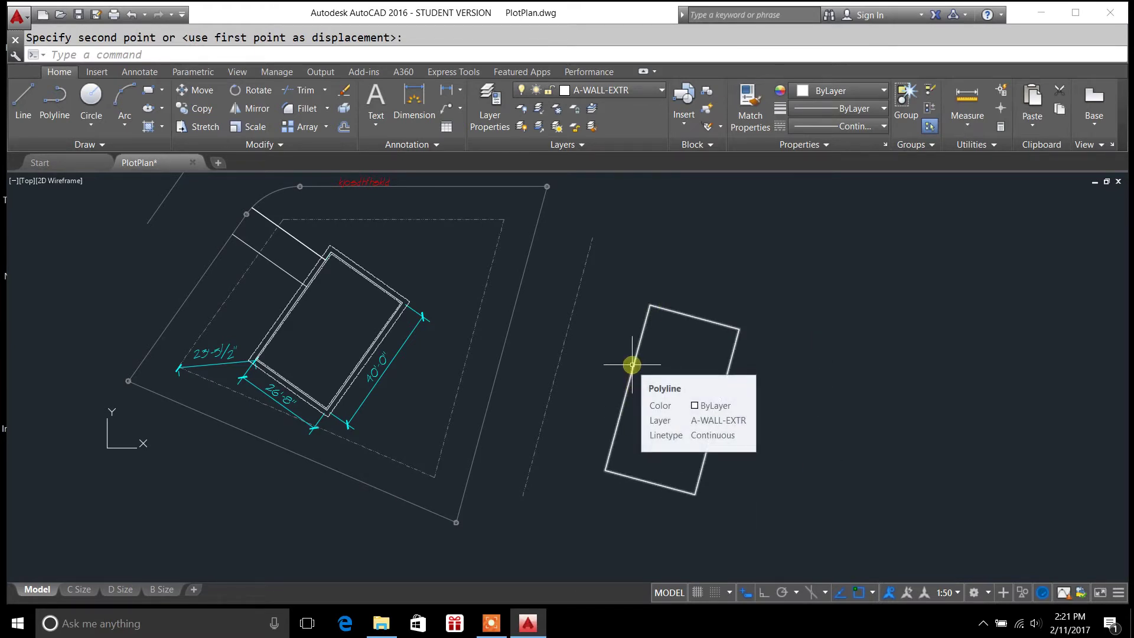
click(565, 340)
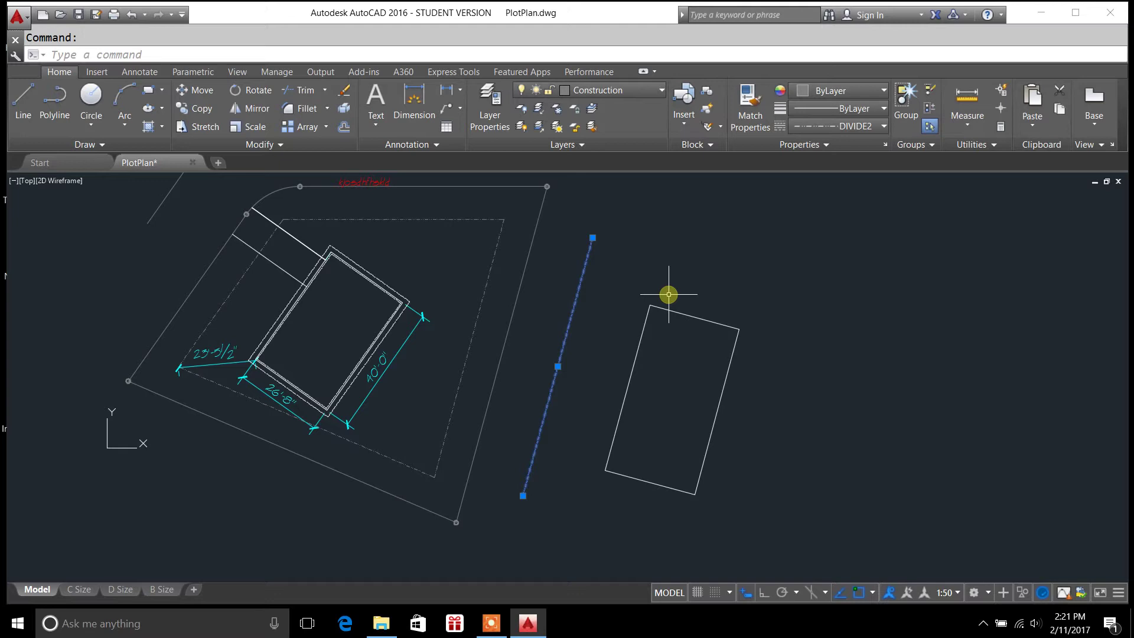
Step: Delete the copied dash-dot line and the rotated rectangle with one crossing window
click(774, 529)
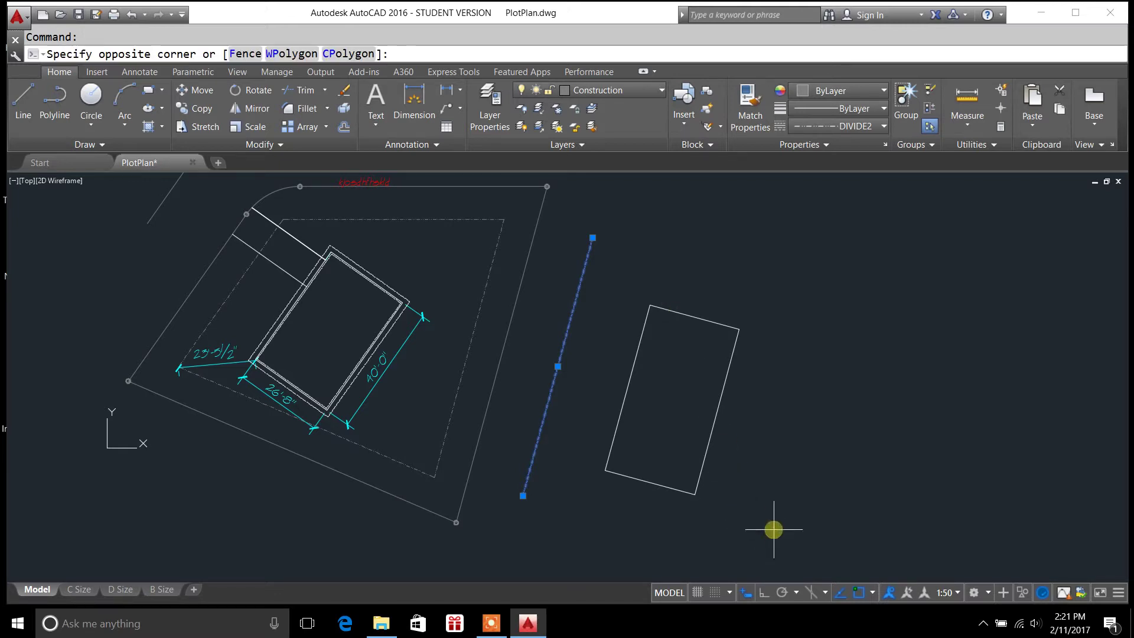
click(584, 248)
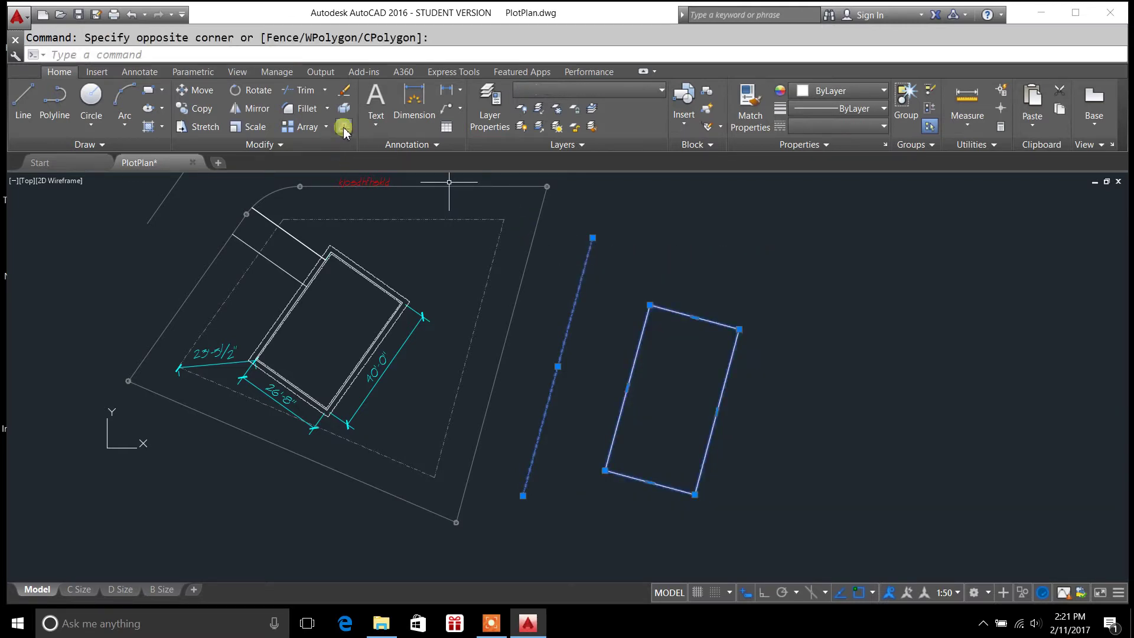
key(Delete)
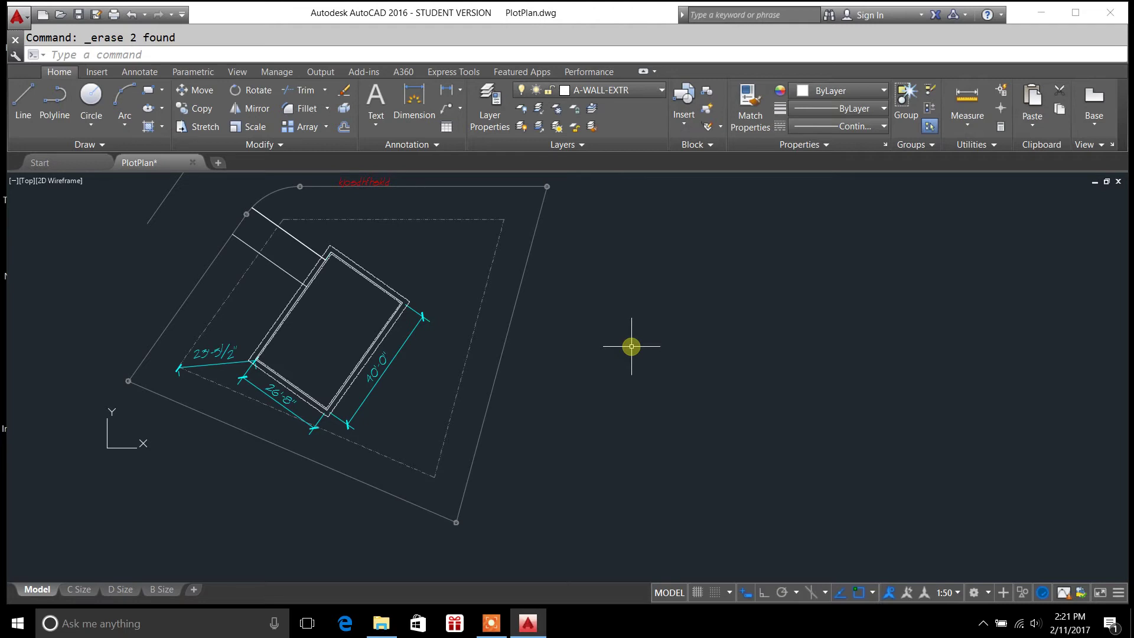
click(872, 592)
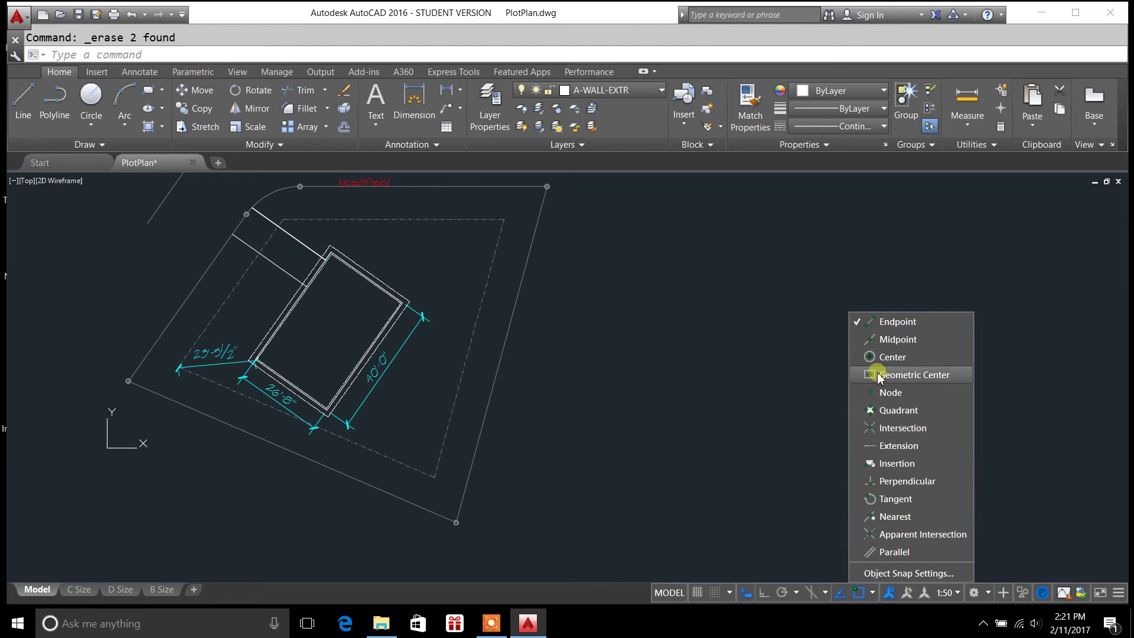
click(779, 387)
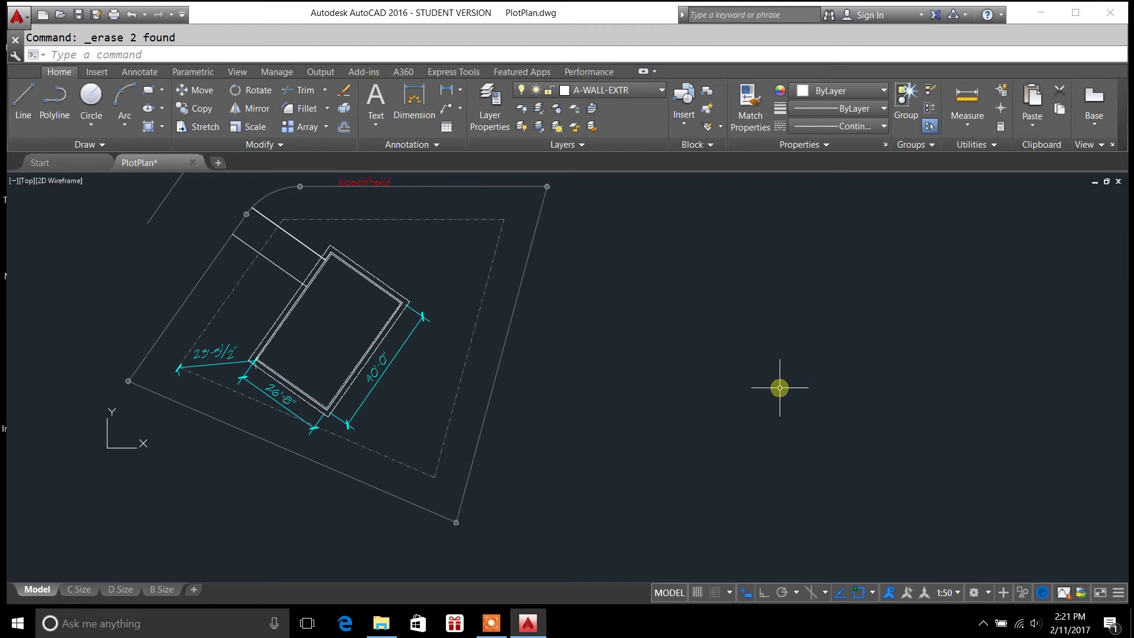